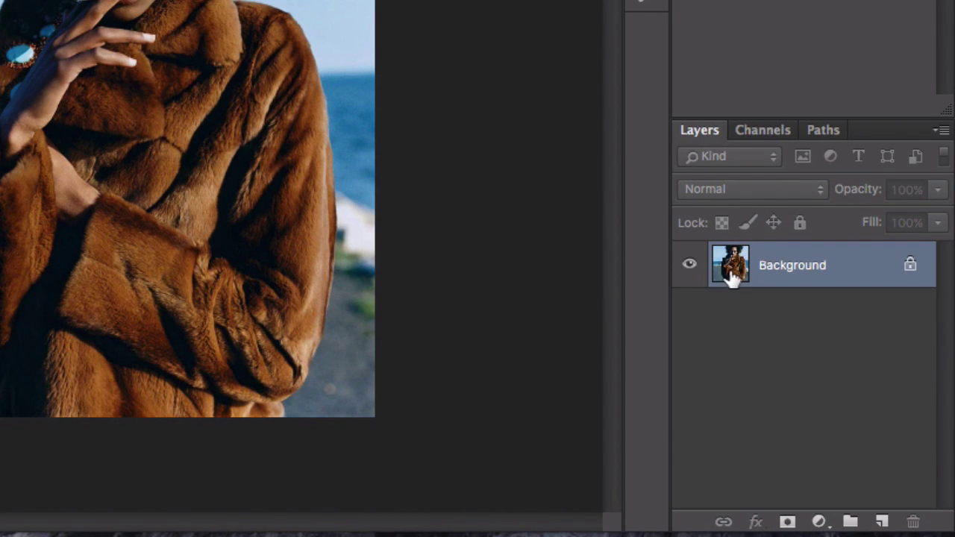
# Step: Duplicate the Background layer and open the Add Noise filter for the copy
pyautogui.moveTo(733, 277); pyautogui.dragTo(882, 518)
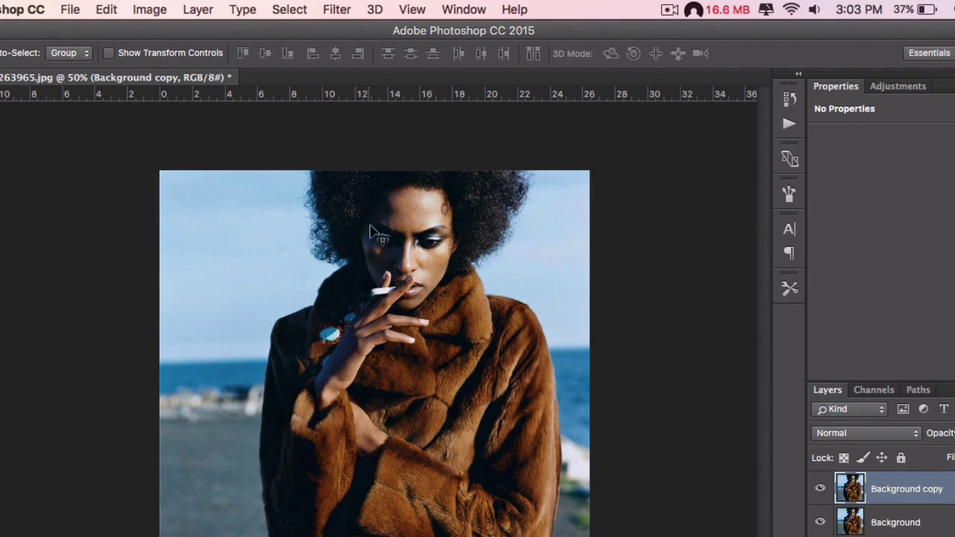
pyautogui.press('z')
pyautogui.click(381, 267)
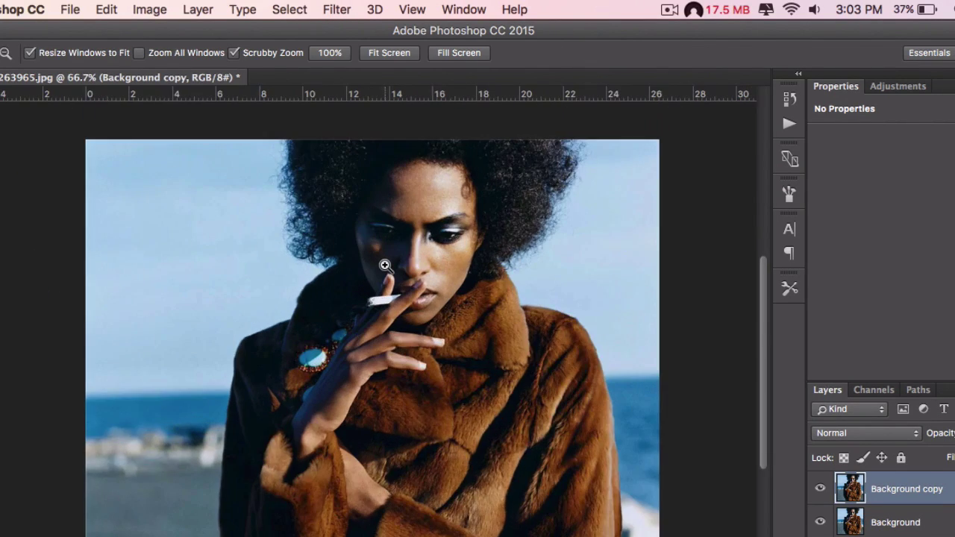
pyautogui.click(385, 265)
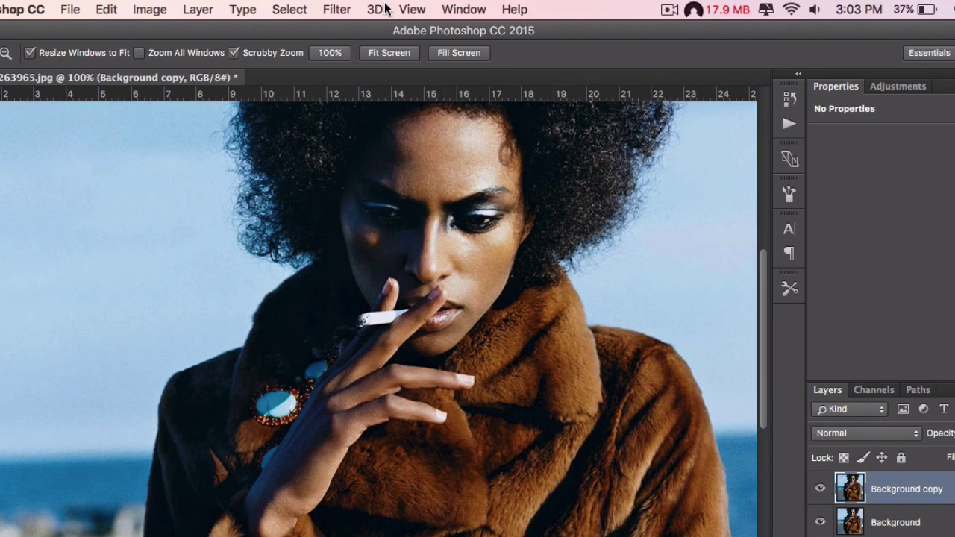
pyautogui.click(351, 9)
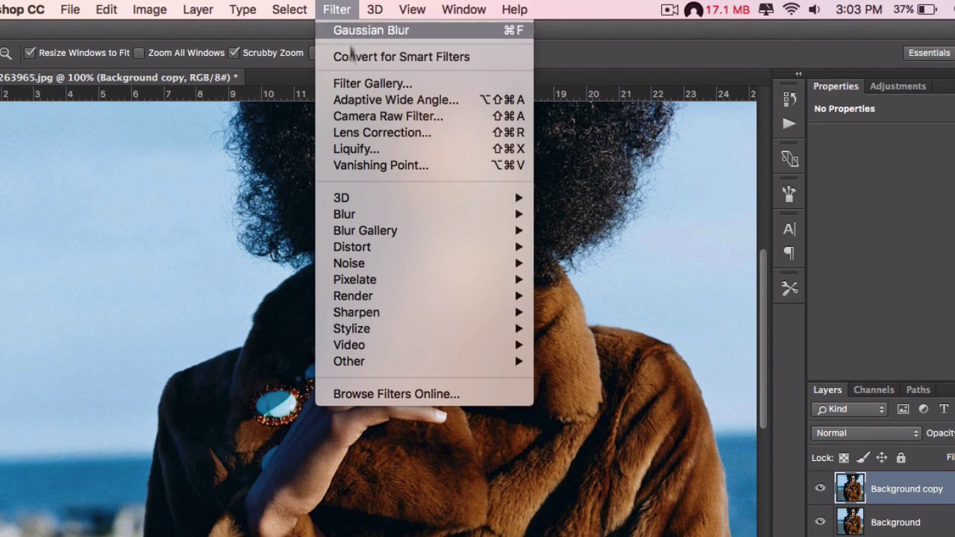
pyautogui.moveTo(357, 219)
pyautogui.moveTo(406, 265)
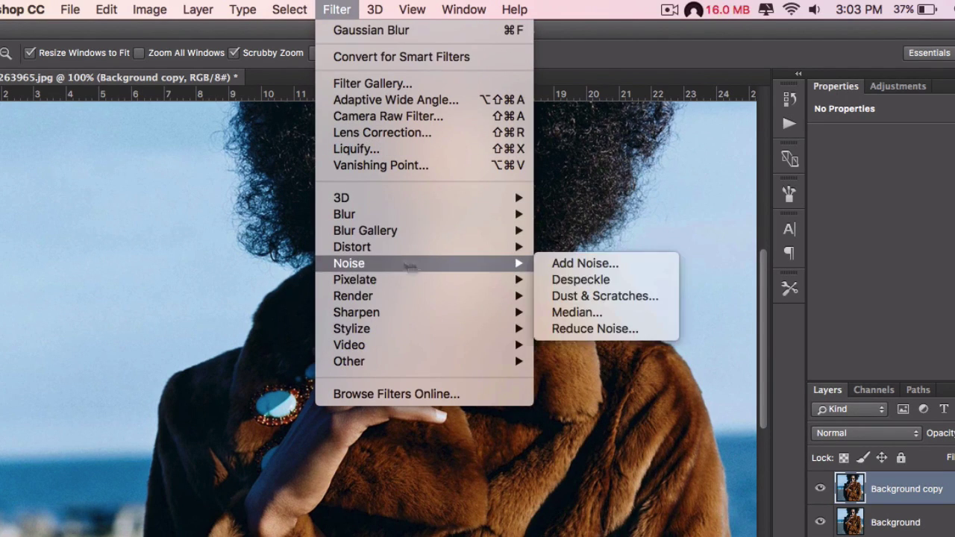
pyautogui.click(563, 266)
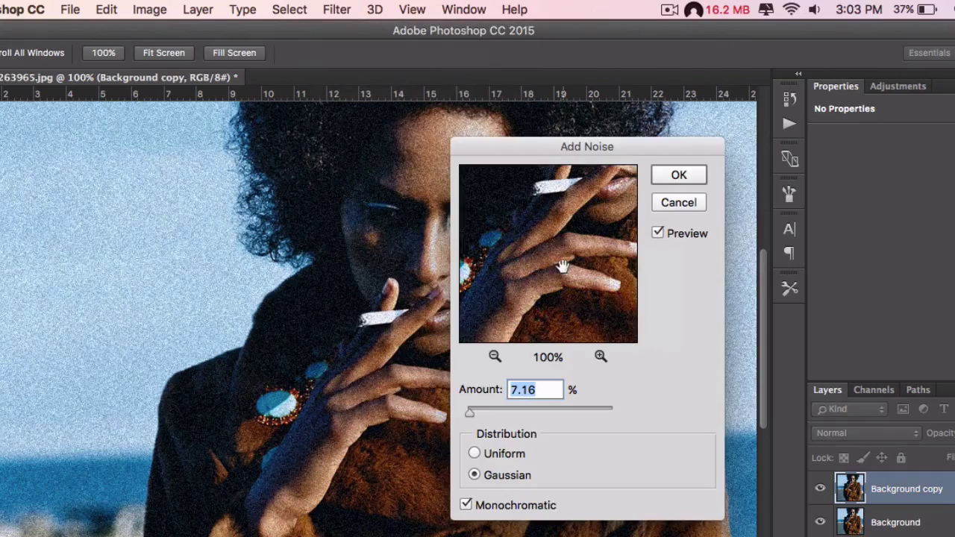
pyautogui.moveTo(525, 146); pyautogui.dragTo(580, 145)
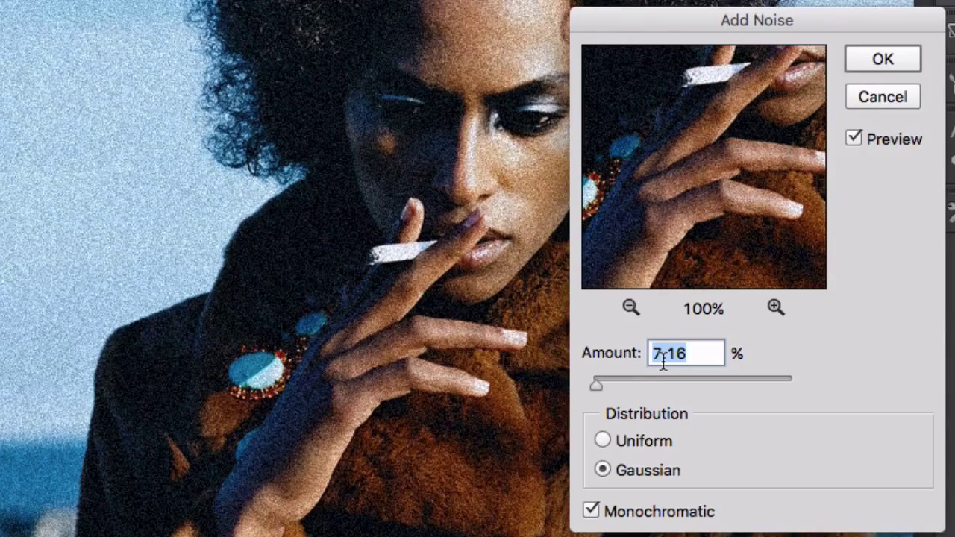
# Step: Try much stronger noise amounts on the copied layer, such as 176.53% and 84.78%
pyautogui.click(680, 380)
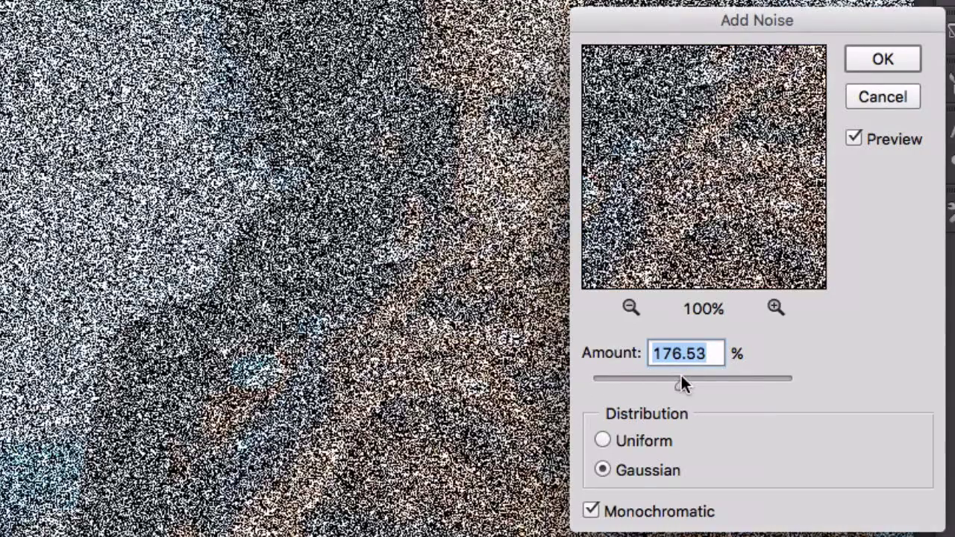
pyautogui.click(634, 379)
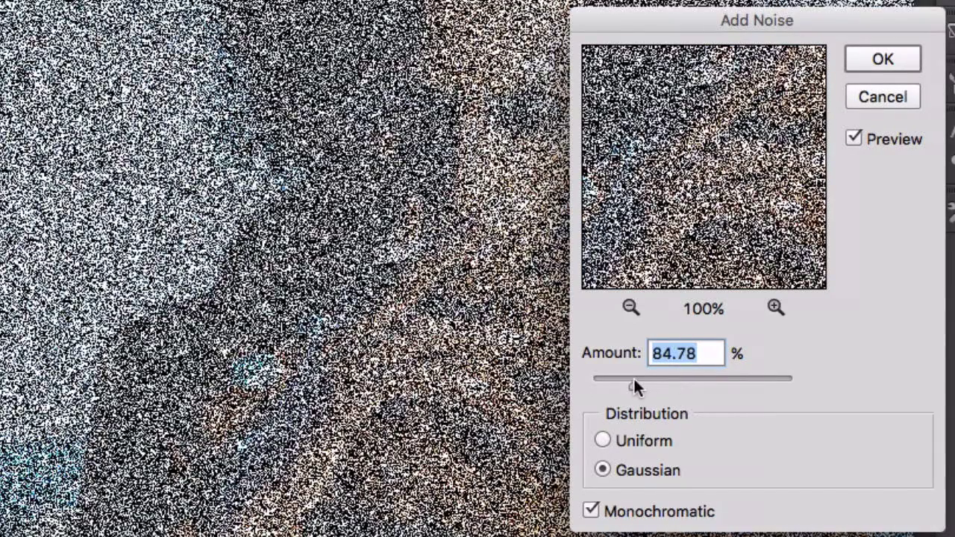
pyautogui.moveTo(611, 379); pyautogui.dragTo(594, 388)
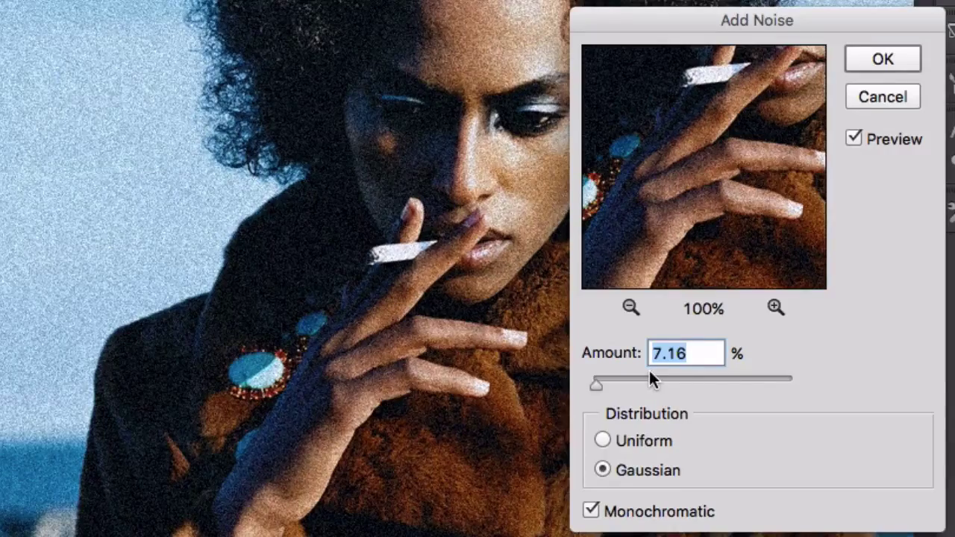
# Step: Apply Add Noise to the Background copy at 7% with Gaussian distribution and Monochromatic enabled
pyautogui.write('7')
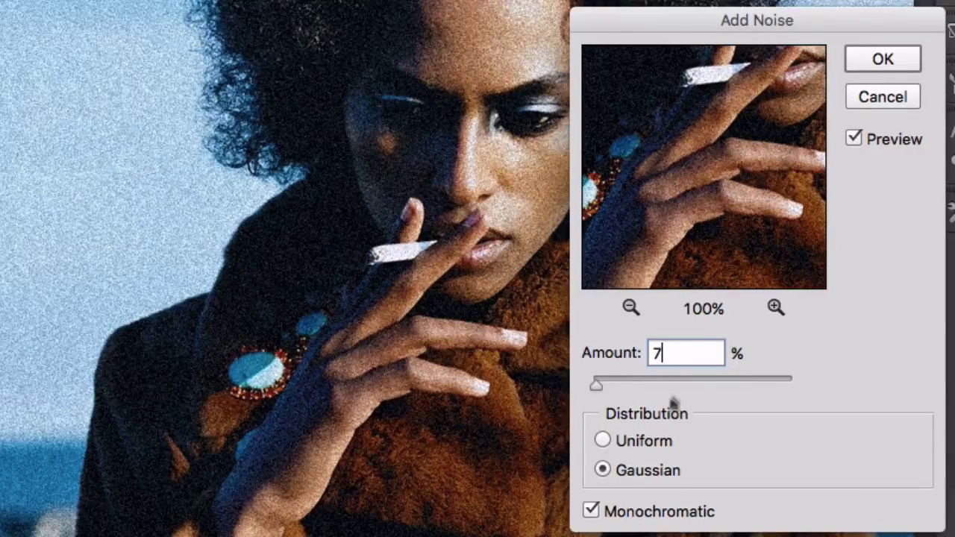
pyautogui.click(691, 442)
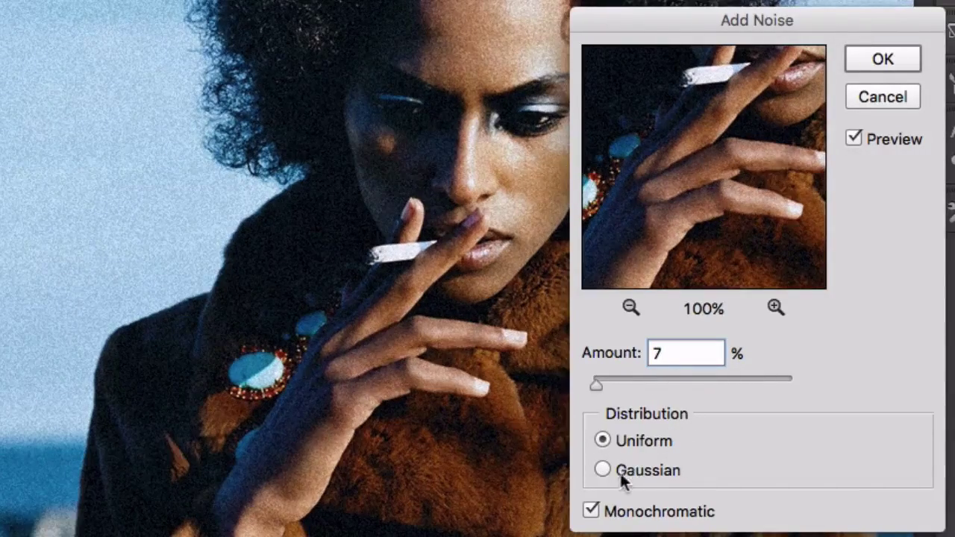
pyautogui.click(602, 470)
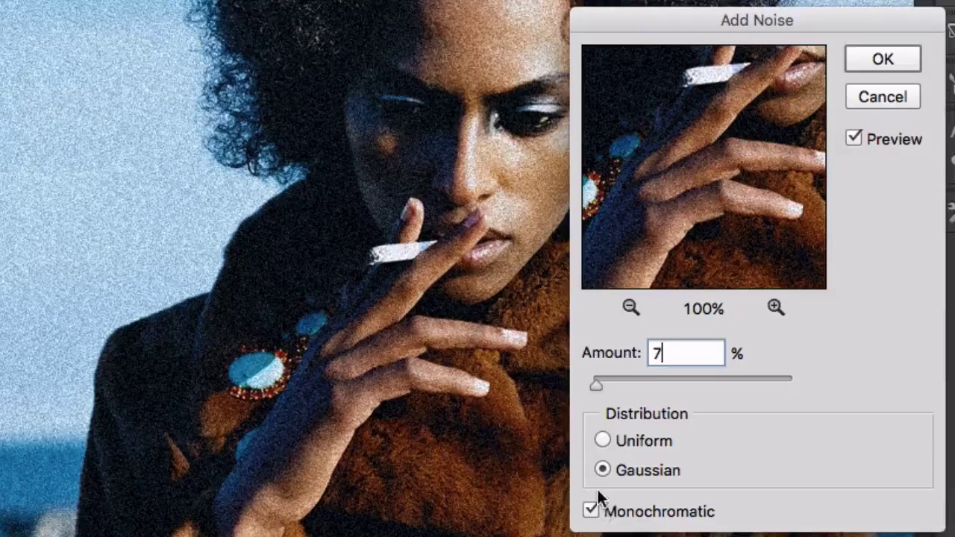
pyautogui.click(591, 510)
pyautogui.click(591, 510)
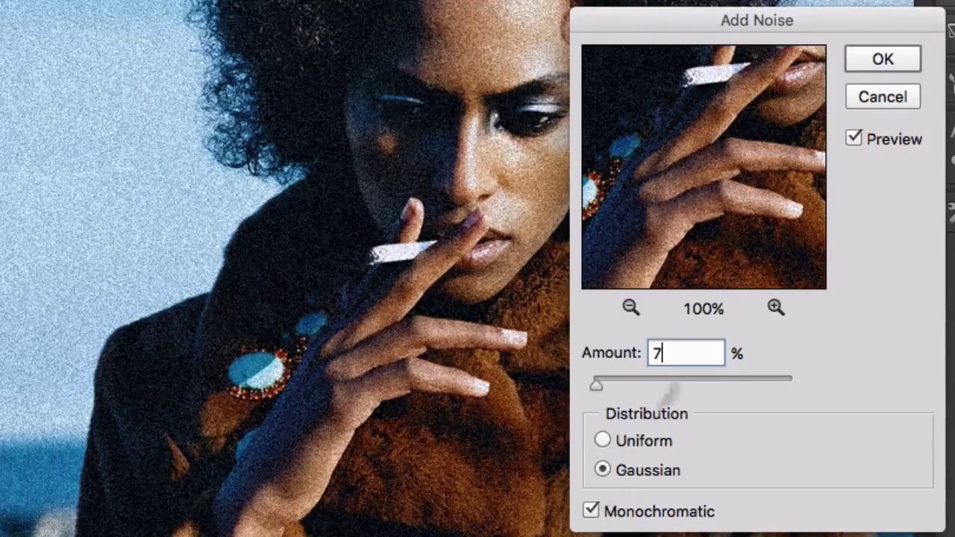
pyautogui.click(859, 56)
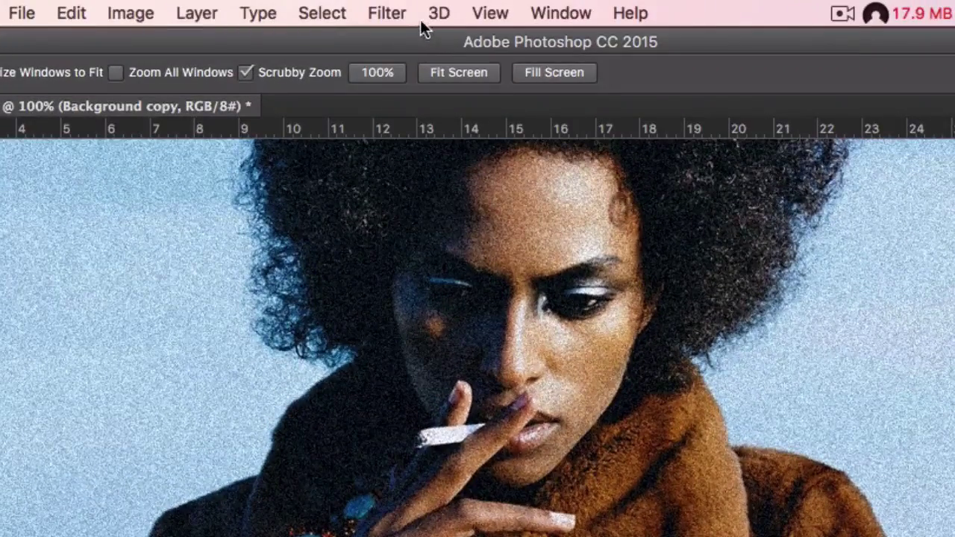
# Step: Apply a Gaussian Blur with a 0.7 pixel radius to the Background copy
pyautogui.click(388, 13)
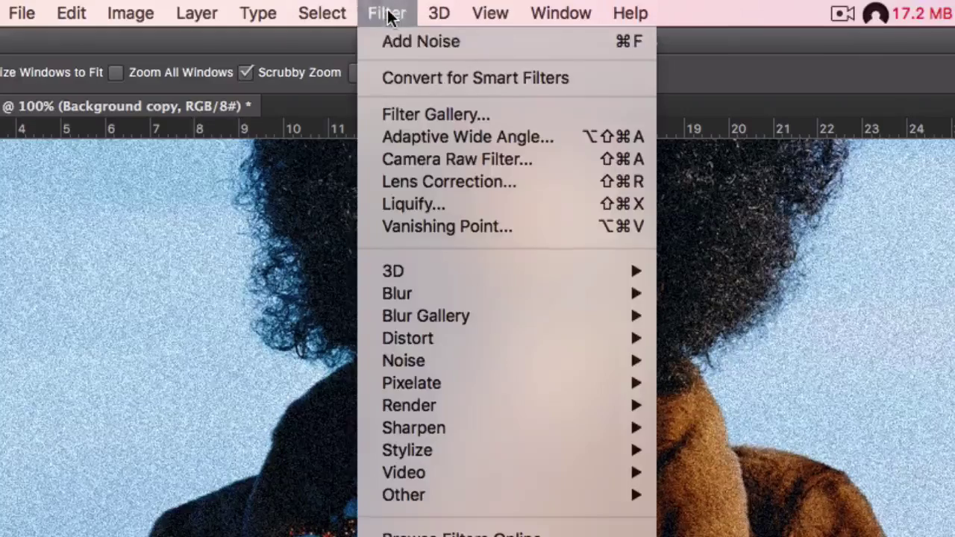
pyautogui.moveTo(434, 302)
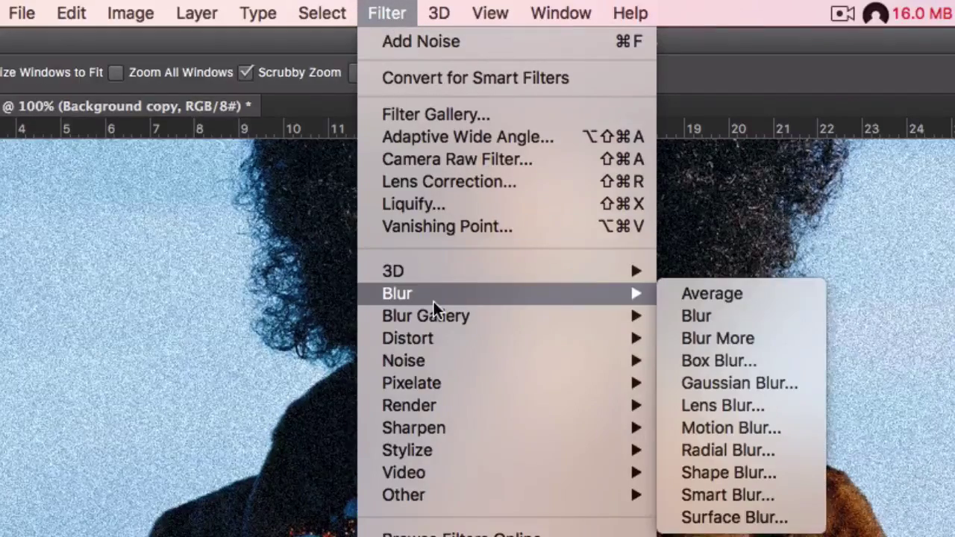
pyautogui.click(787, 383)
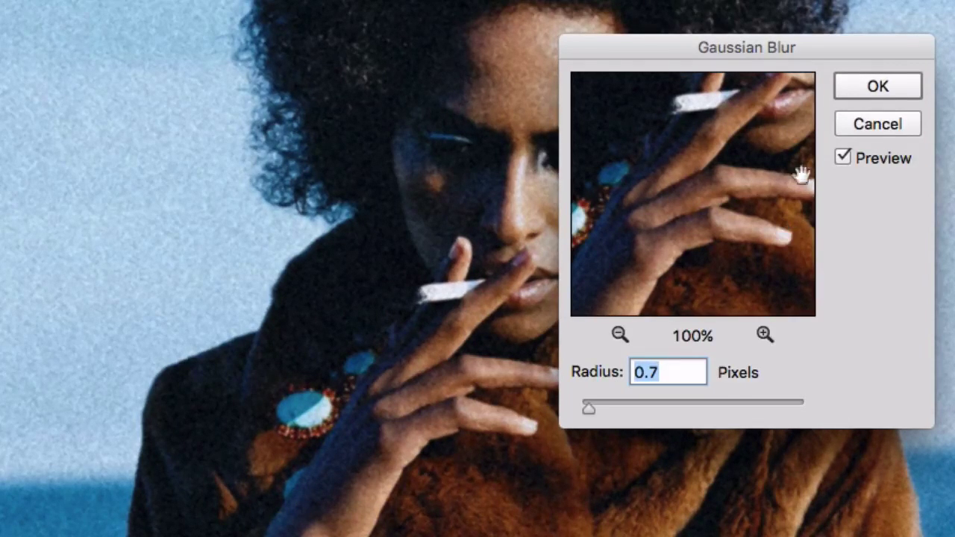
pyautogui.click(854, 86)
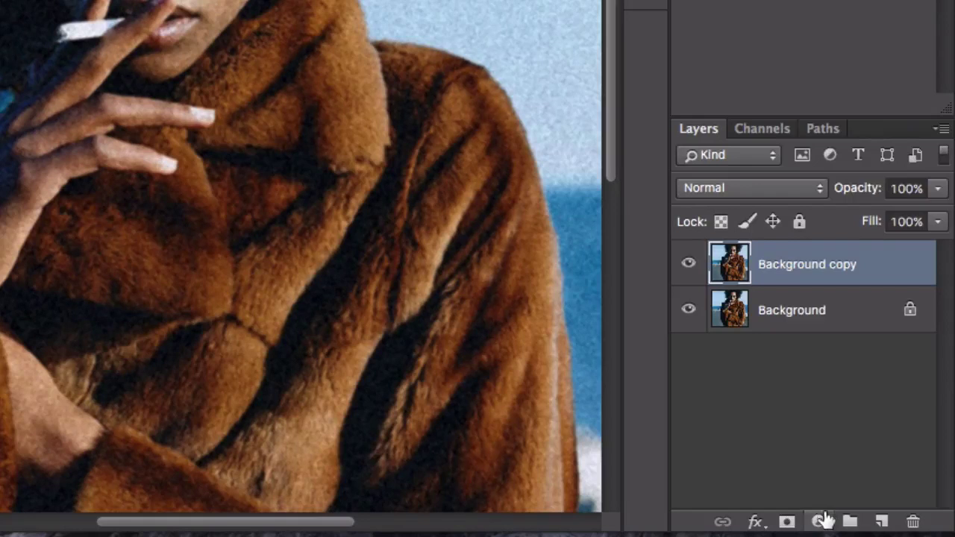
# Step: Add a Black & White adjustment layer with the Default preset above the Background copy
pyautogui.click(821, 521)
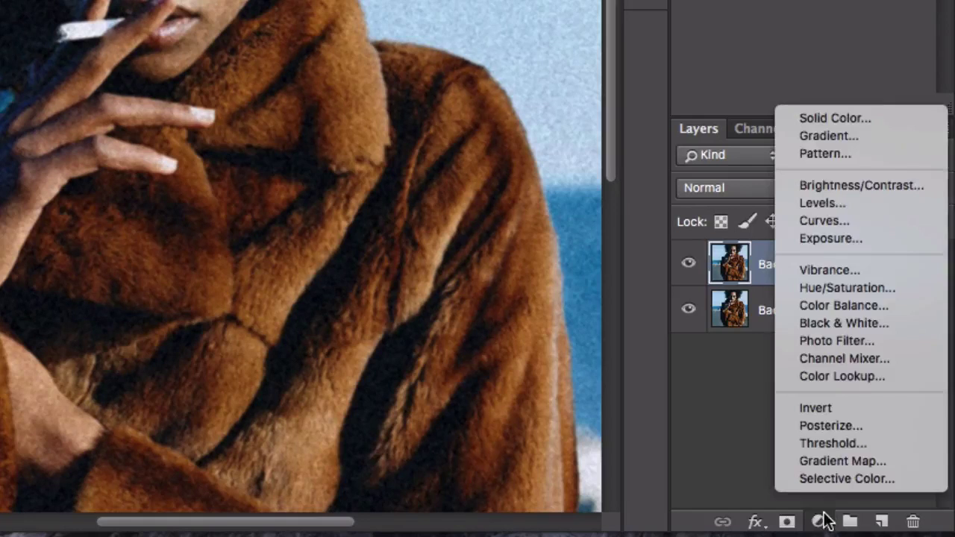
pyautogui.click(835, 321)
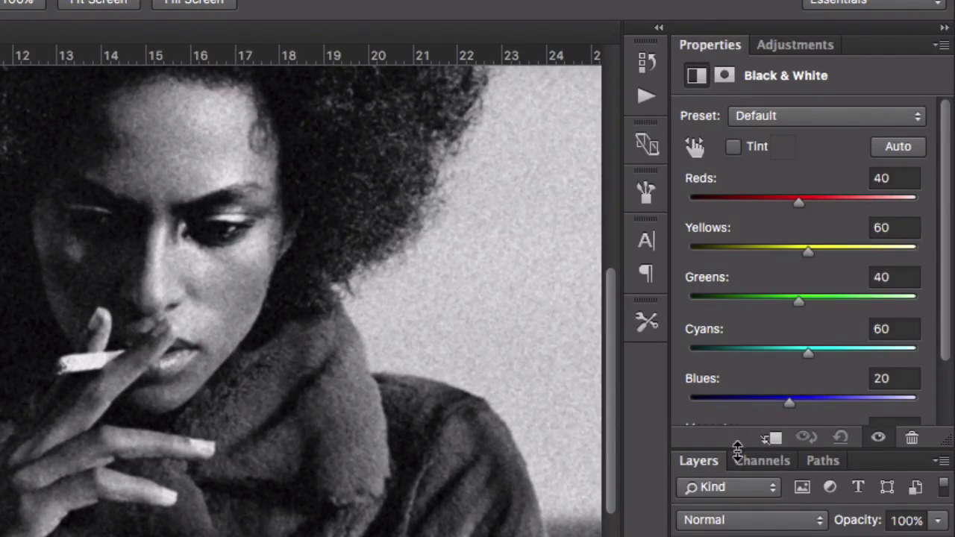
pyautogui.moveTo(738, 451); pyautogui.dragTo(730, 521)
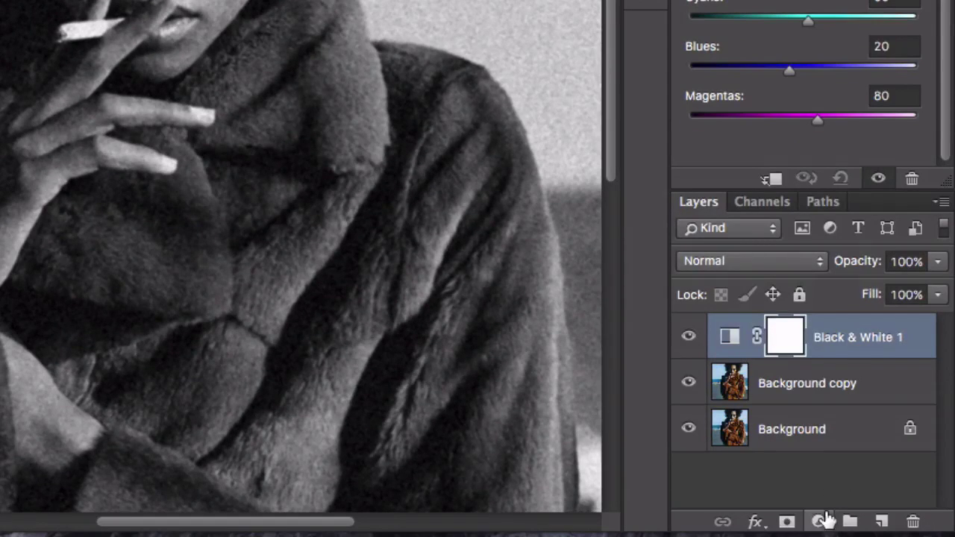
# Step: Add a Selective Color adjustment layer above the Black & White layer and target its Blacks
pyautogui.click(820, 522)
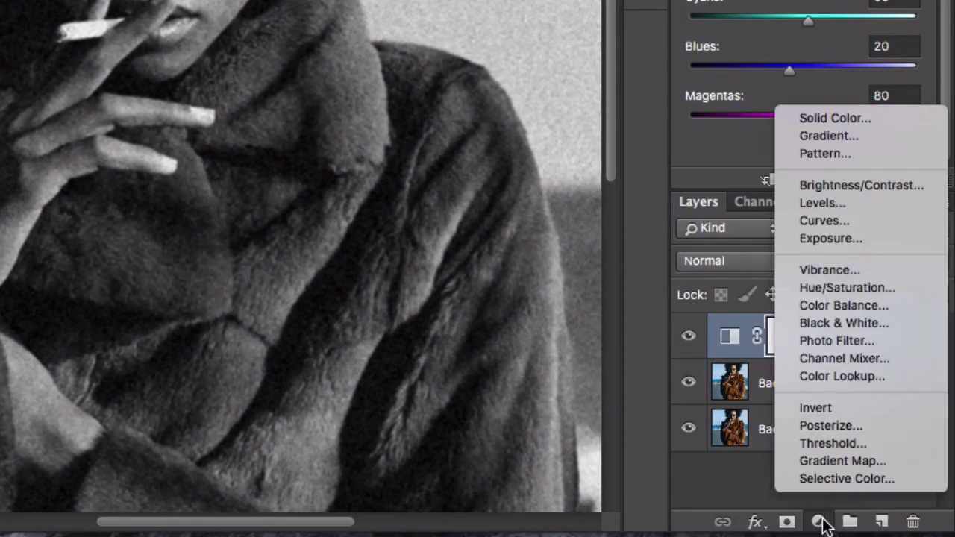
pyautogui.click(831, 482)
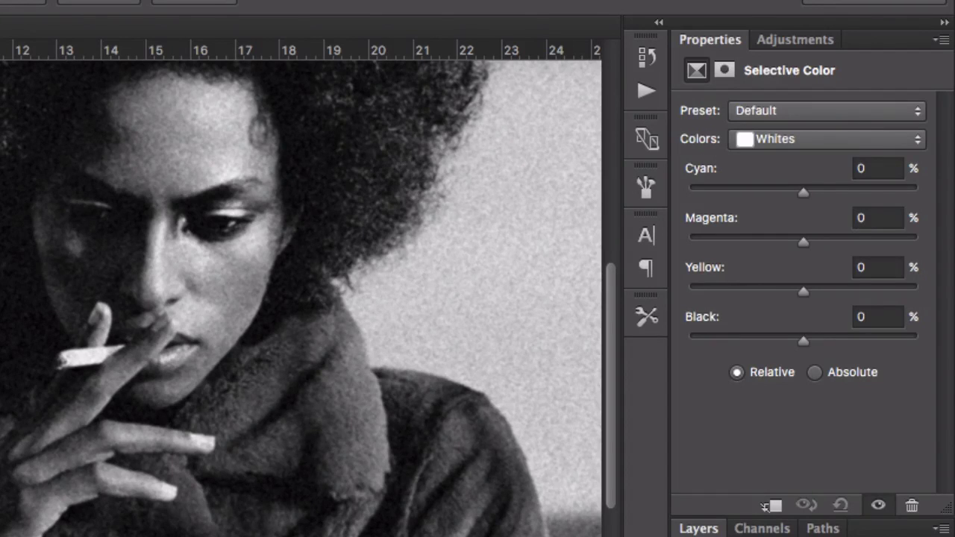
pyautogui.keyDown('alt'); pyautogui.click(90, 458); pyautogui.keyUp('alt')
pyautogui.keyDown('alt'); pyautogui.click(94, 454); pyautogui.keyUp('alt')
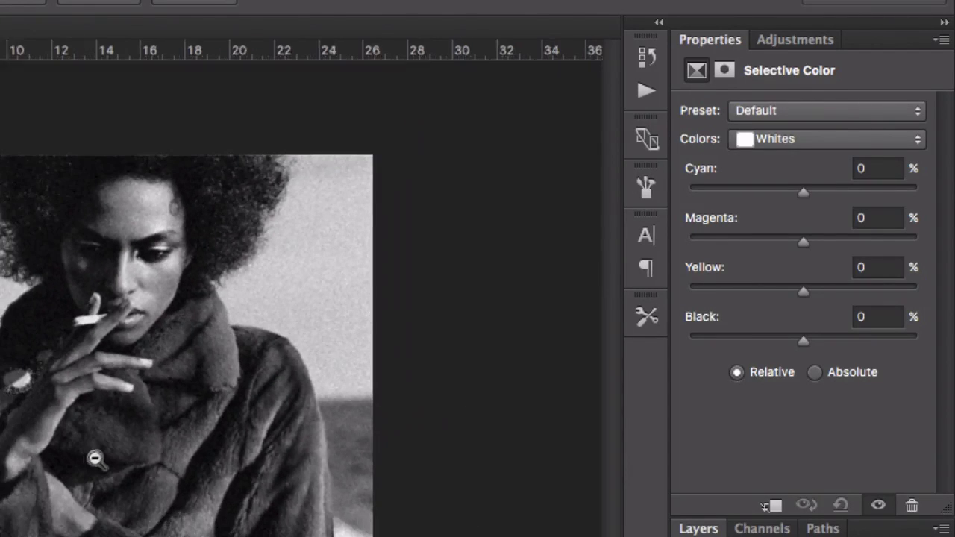
pyautogui.click(789, 141)
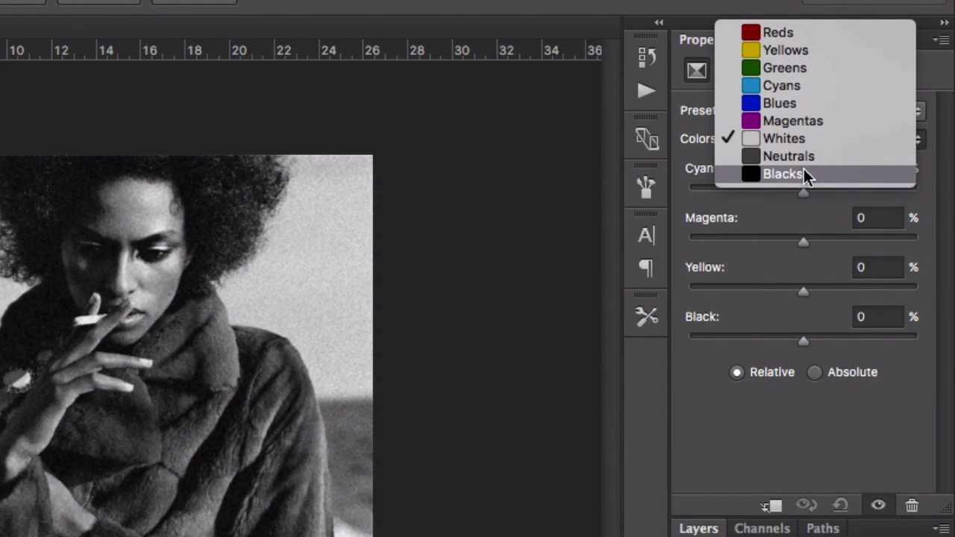
pyautogui.click(783, 174)
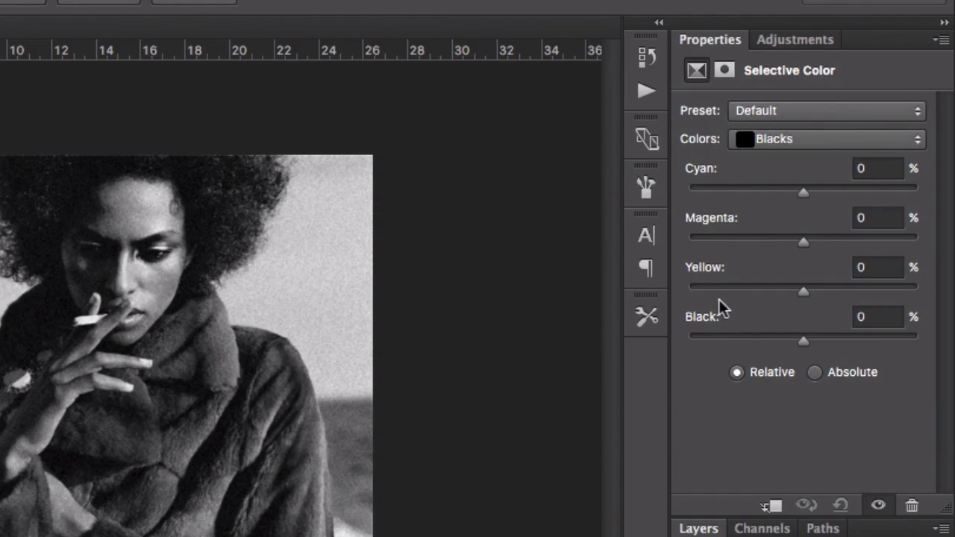
# Step: Lower the Black value of the Blacks to -18% in the Selective Color adjustment
pyautogui.click(785, 140)
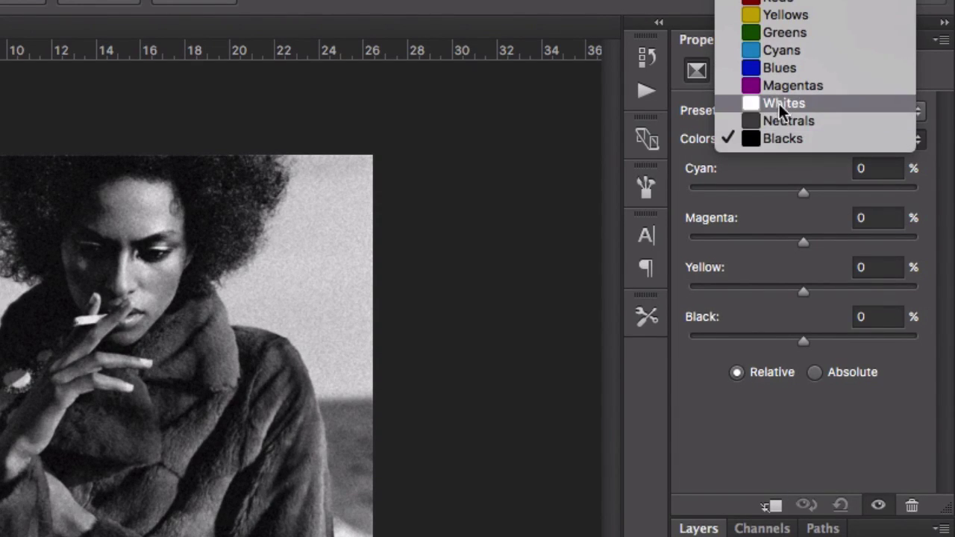
pyautogui.click(755, 345)
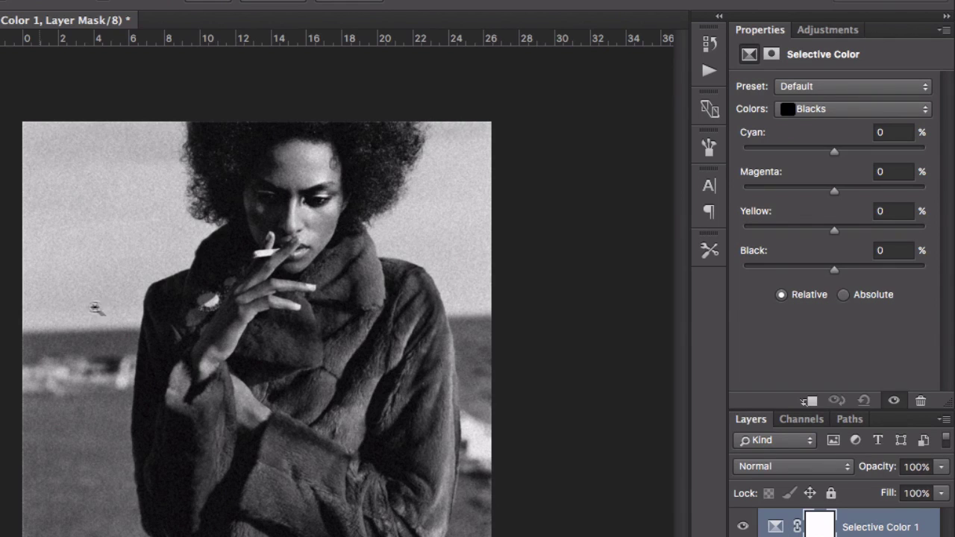
pyautogui.click(135, 314)
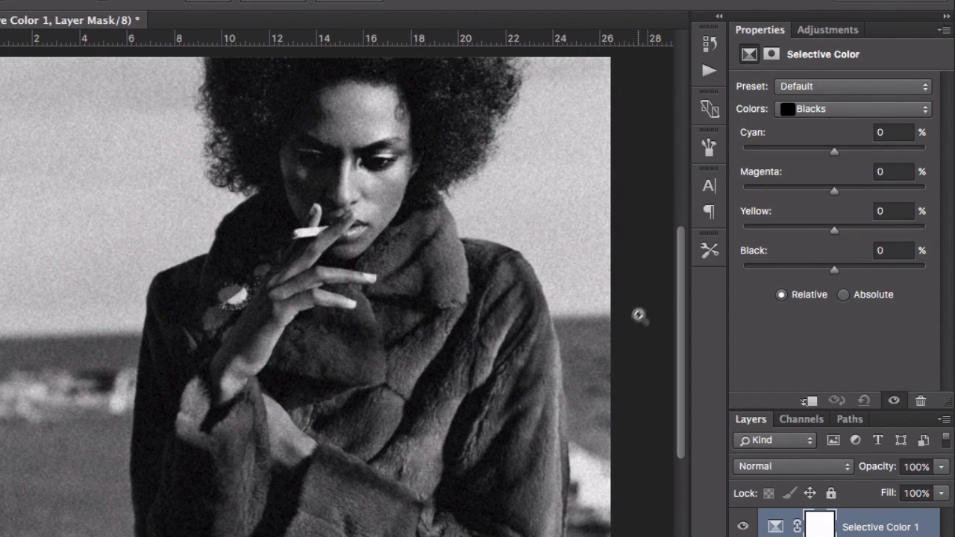
pyautogui.moveTo(678, 273); pyautogui.dragTo(678, 291)
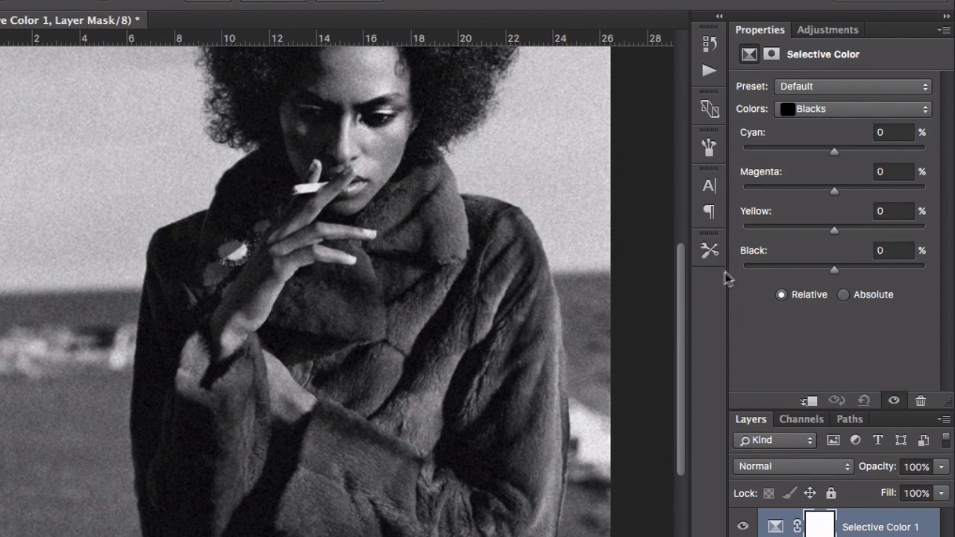
pyautogui.moveTo(834, 270); pyautogui.dragTo(816, 271)
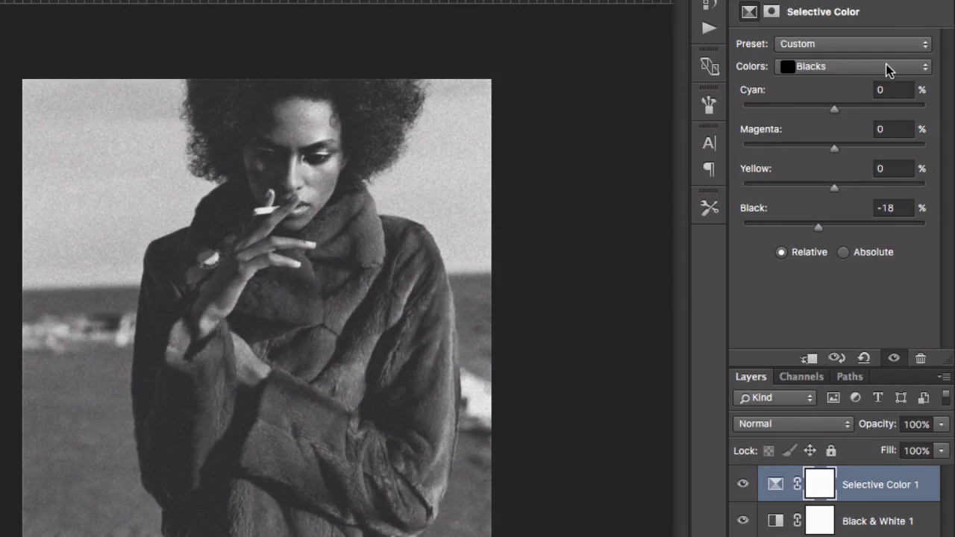
# Step: Raise the Black value of the Neutrals to +11% in the Selective Color adjustment
pyautogui.click(888, 67)
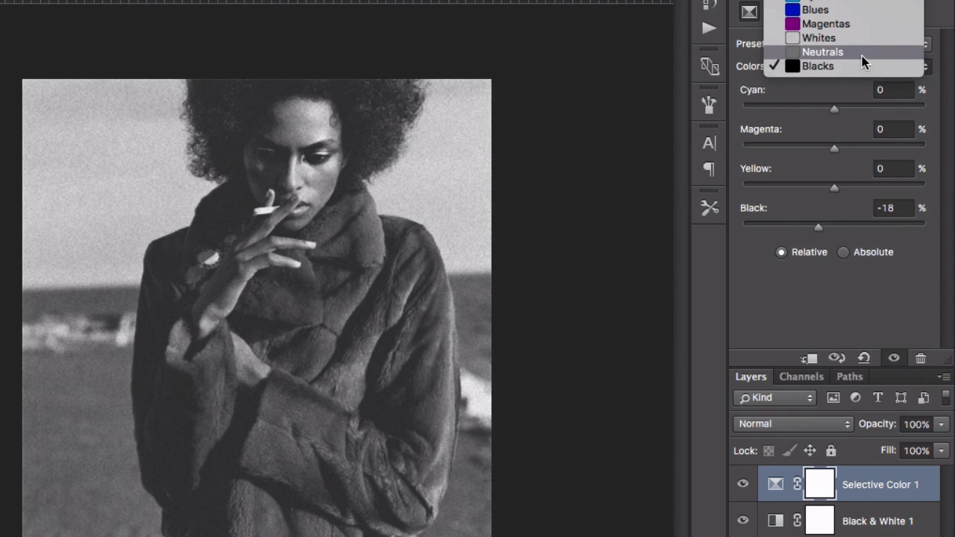
pyautogui.click(862, 53)
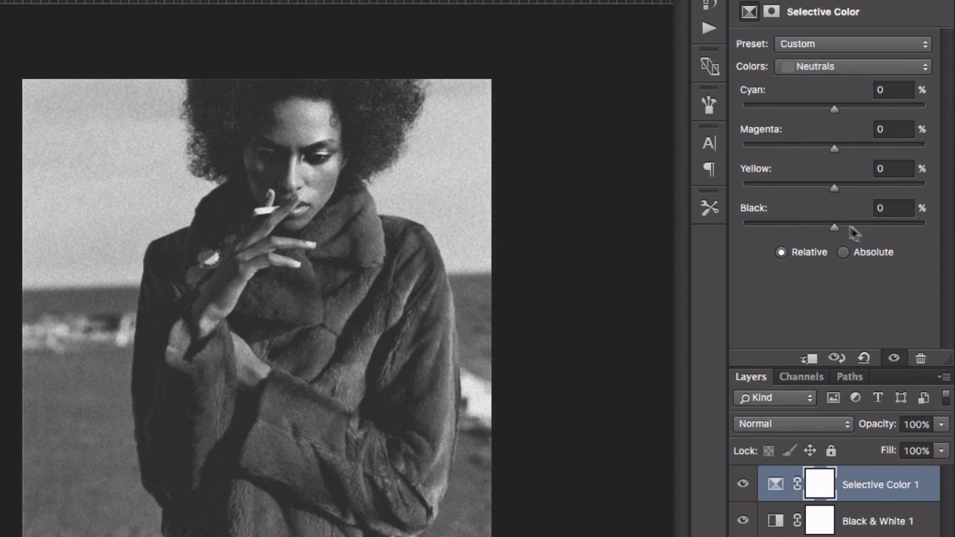
pyautogui.moveTo(835, 228); pyautogui.dragTo(836, 227)
pyautogui.moveTo(842, 233); pyautogui.dragTo(846, 233)
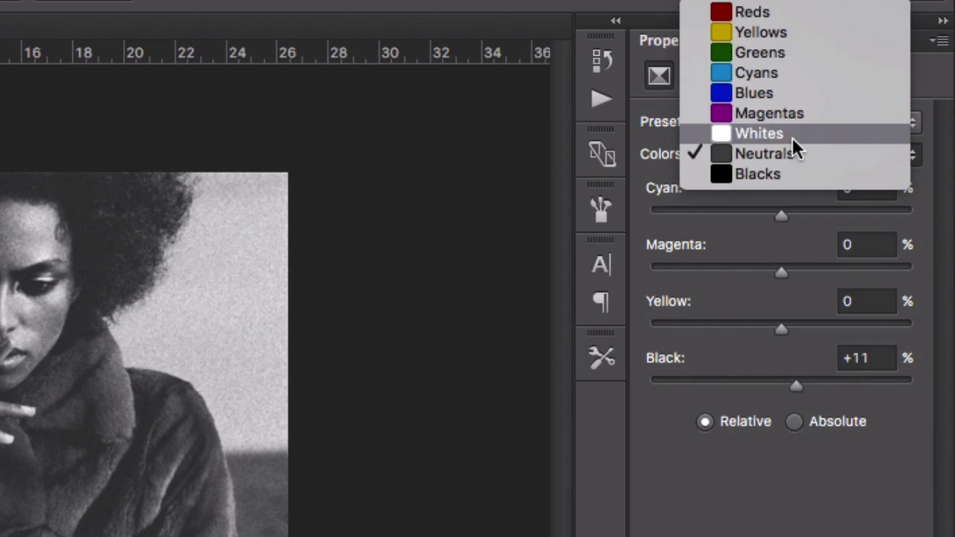
# Step: Target the Whites in the Selective Color adjustment and lower their Black value to -100%
pyautogui.click(793, 137)
pyautogui.moveTo(781, 382); pyautogui.dragTo(691, 382)
pyautogui.moveTo(749, 265); pyautogui.dragTo(709, 270)
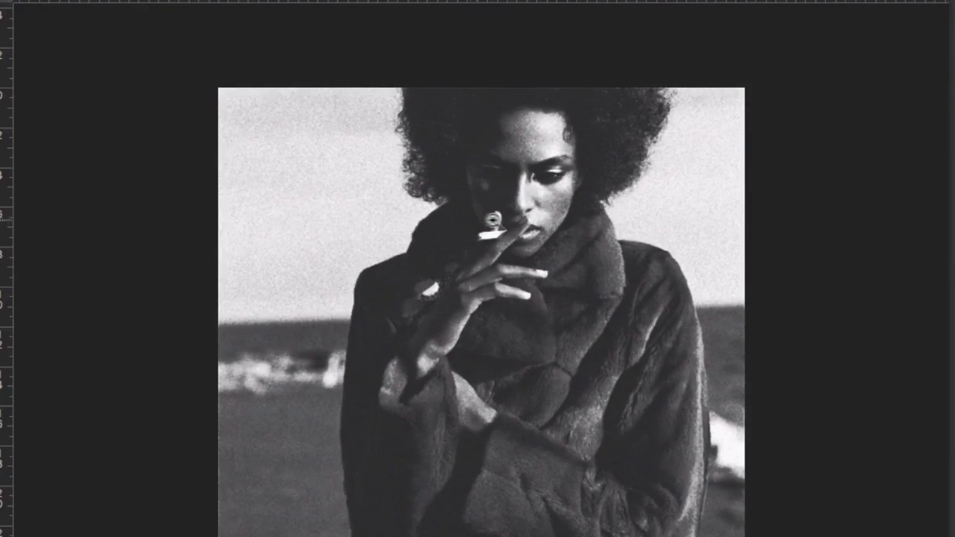
# Step: Examine the grain and contrast on the woman's face, hand and coat at close range and at full view
pyautogui.click(515, 222)
pyautogui.click(514, 222)
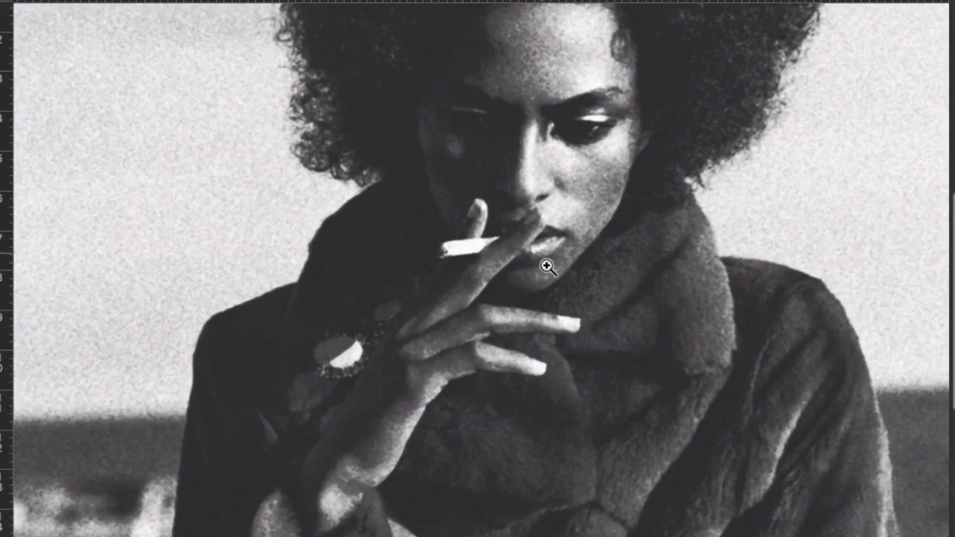
pyautogui.click(544, 263)
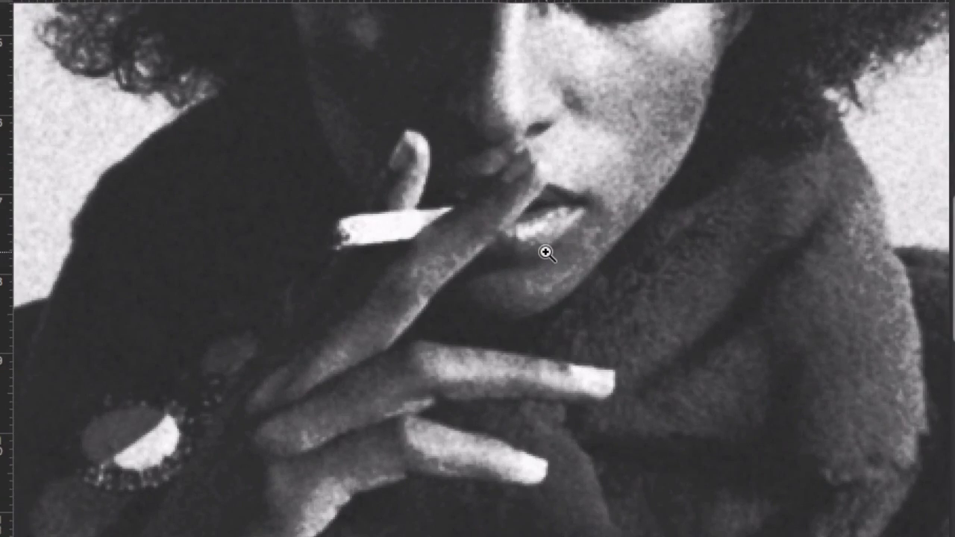
pyautogui.keyDown('alt'); pyautogui.click(545, 251); pyautogui.keyUp('alt')
pyautogui.click(549, 175)
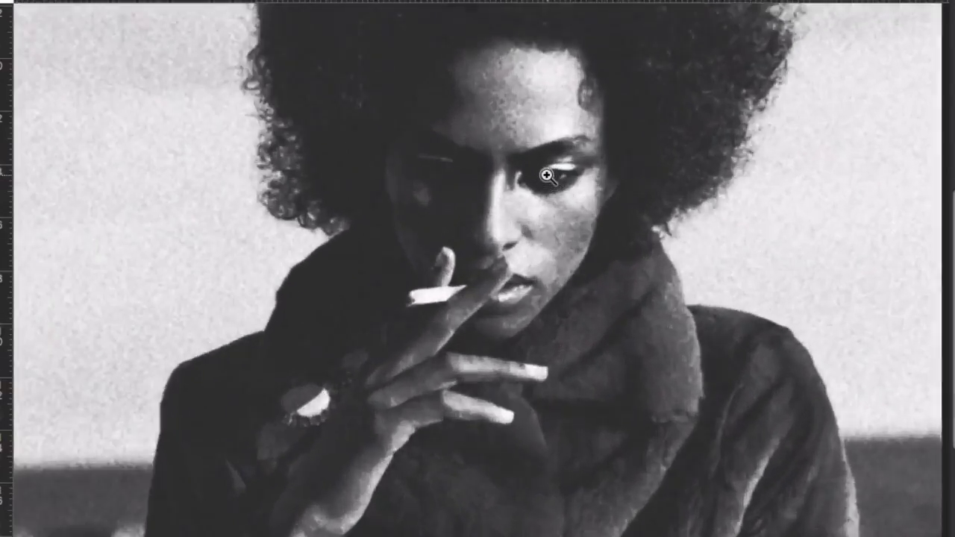
pyautogui.click(550, 168)
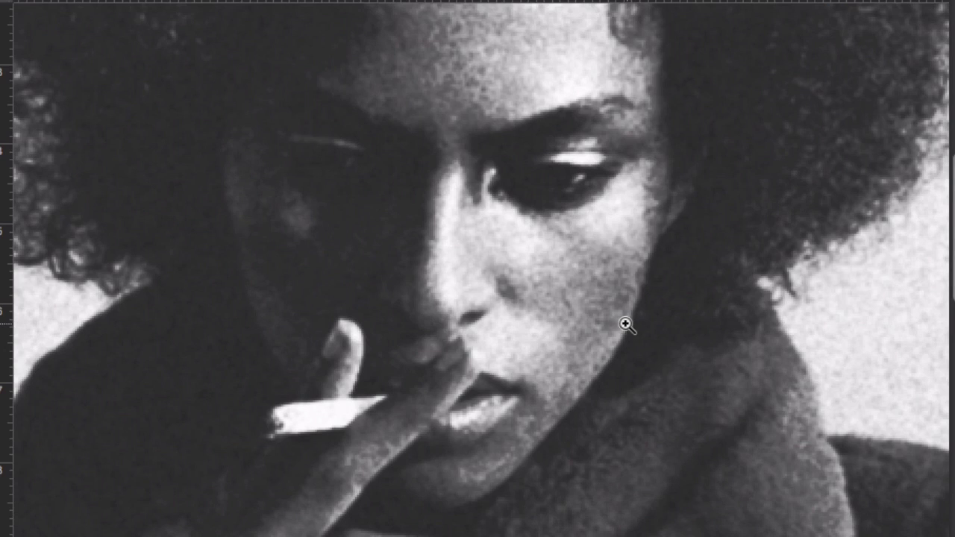
pyautogui.keyDown('alt'); pyautogui.click(579, 323); pyautogui.keyUp('alt')
pyautogui.keyDown('alt'); pyautogui.click(580, 325); pyautogui.keyUp('alt')
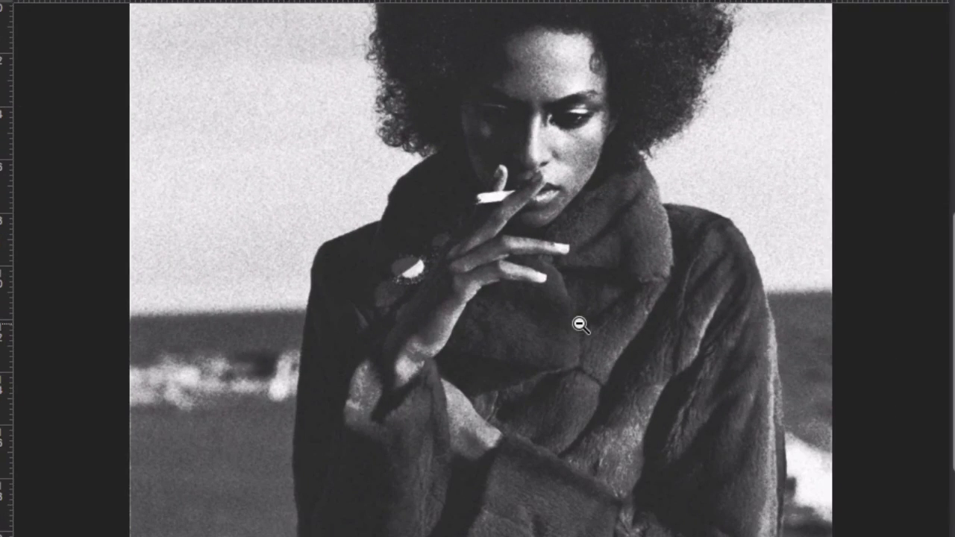
pyautogui.keyDown('alt'); pyautogui.click(580, 325); pyautogui.keyUp('alt')
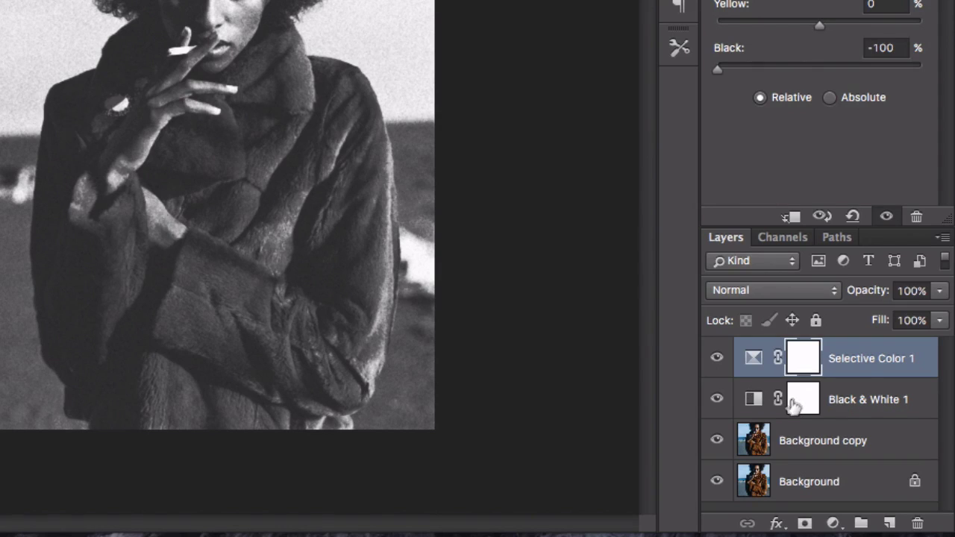
# Step: Select the Black & White layer, raise its Reds to 53, and hide and show the layer to compare the photo in colour
pyautogui.click(794, 401)
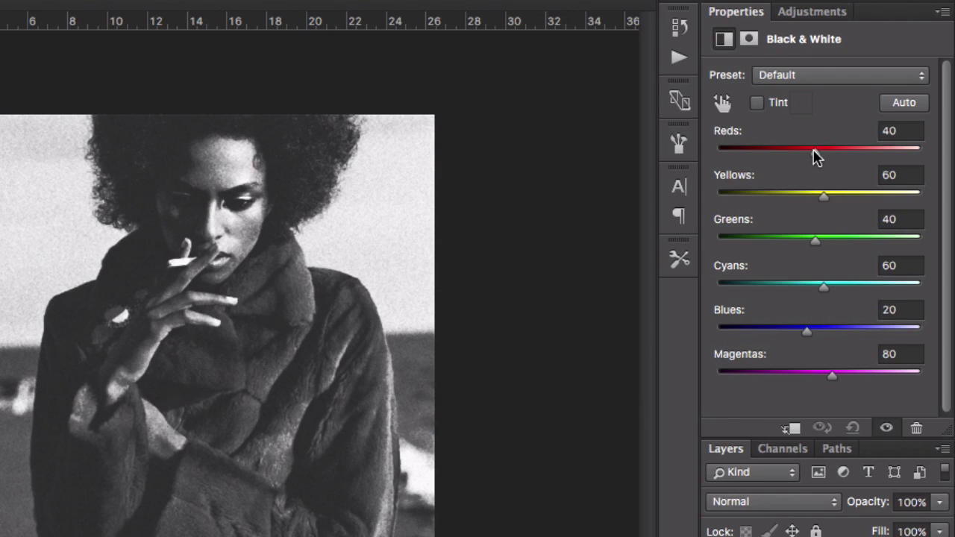
pyautogui.moveTo(816, 155); pyautogui.dragTo(820, 153)
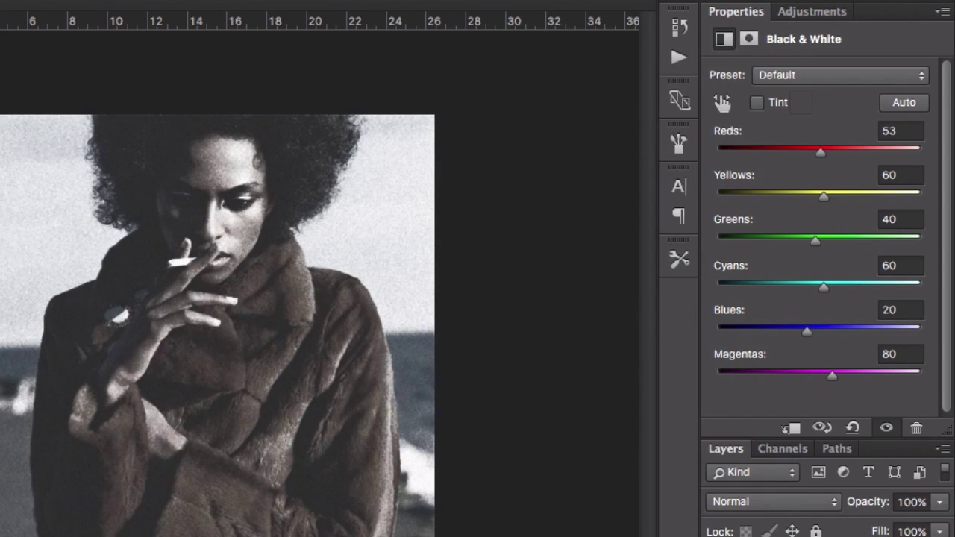
pyautogui.hotkey('ctrl', ',')
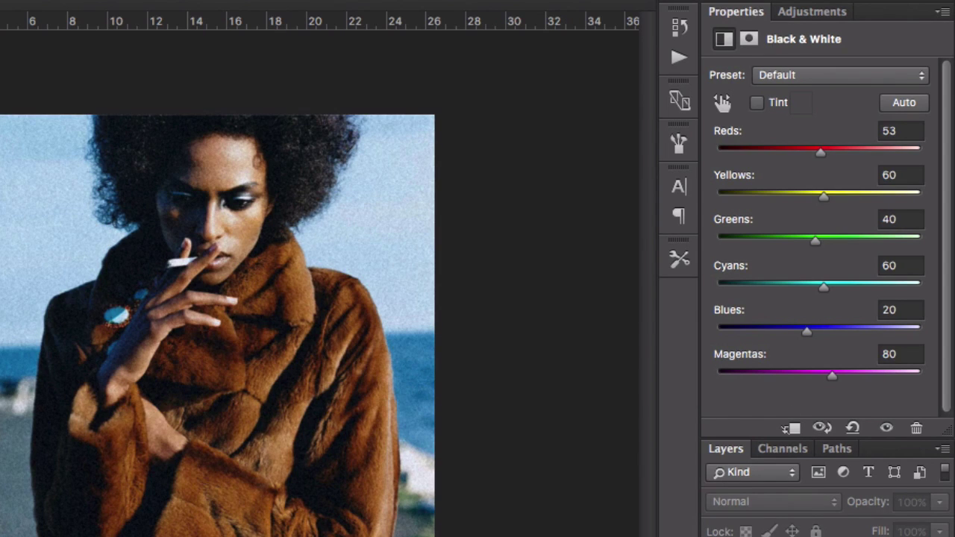
pyautogui.hotkey('ctrl', ',')
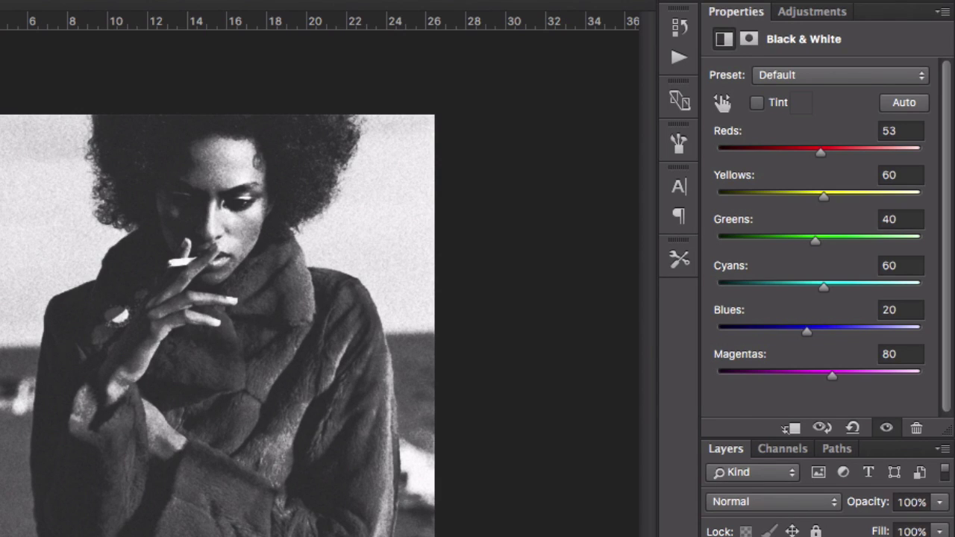
# Step: Brighten the skin and coat by setting Reds to 99 and Yellows to 140 in the Black & White adjustment
pyautogui.moveTo(825, 154); pyautogui.dragTo(853, 150)
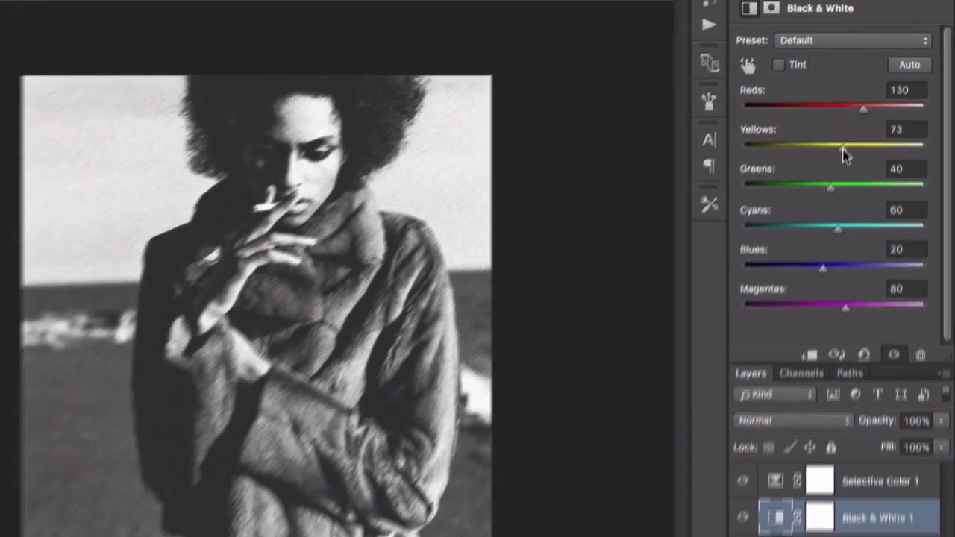
pyautogui.moveTo(843, 149); pyautogui.dragTo(868, 124)
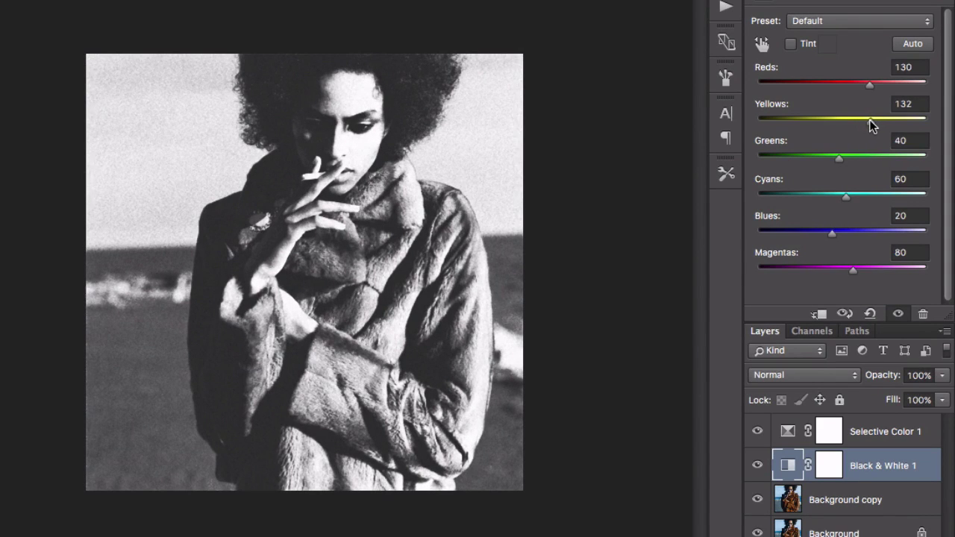
pyautogui.moveTo(870, 88); pyautogui.dragTo(859, 91)
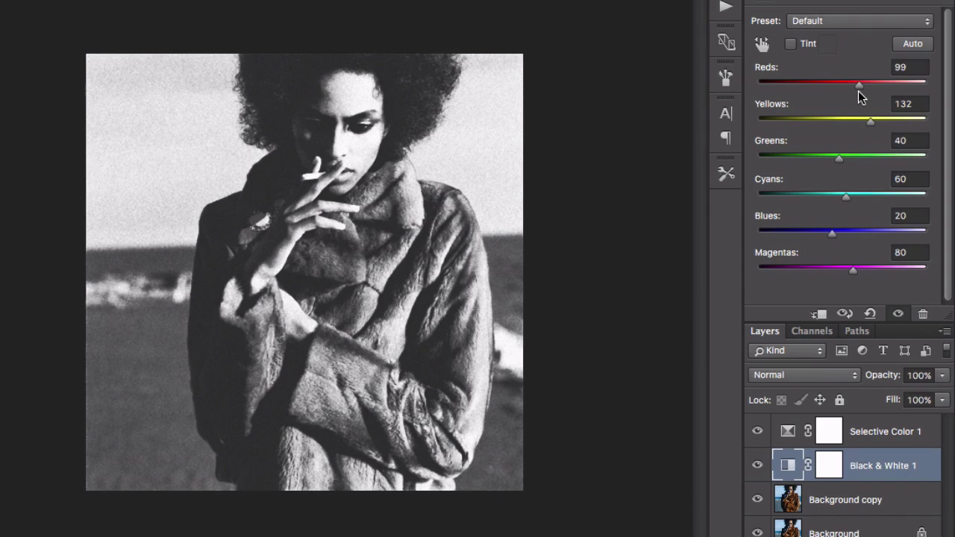
pyautogui.moveTo(869, 123); pyautogui.dragTo(872, 120)
# Step: Adjust the sky and sea tones by setting Blues to 42 and Cyans to -63 in the Black & White adjustment
pyautogui.moveTo(831, 233); pyautogui.dragTo(806, 238)
pyautogui.moveTo(846, 196); pyautogui.dragTo(841, 237)
pyautogui.moveTo(827, 199); pyautogui.dragTo(805, 203)
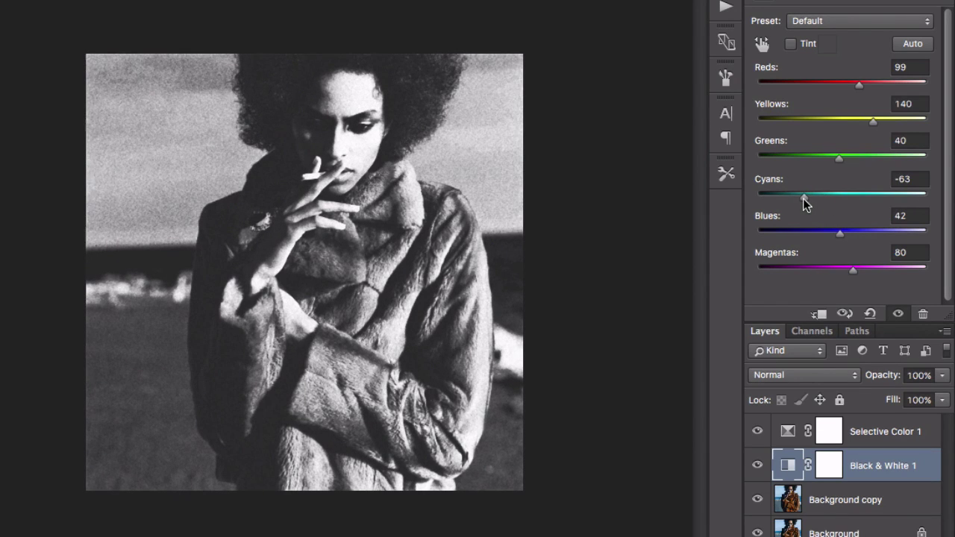